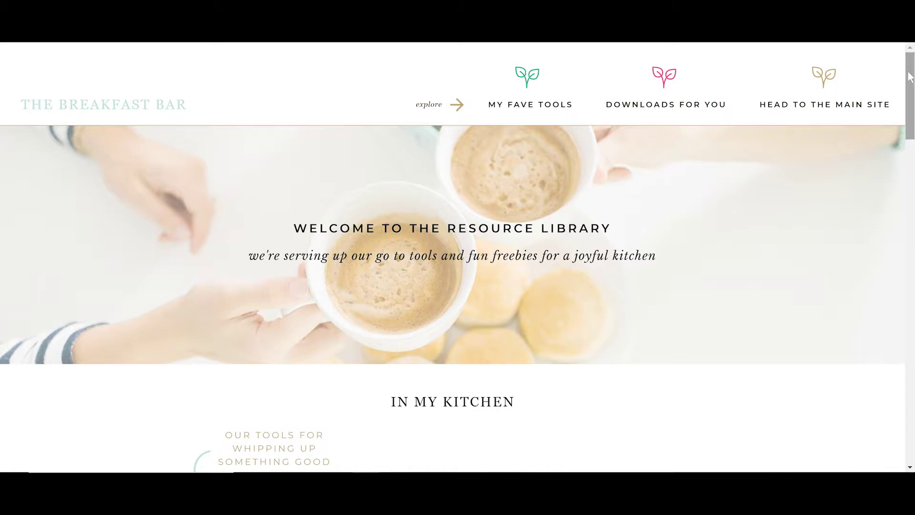
Review the resource library page from the welcome banner through the kitchen tools to the freebies section.
left_click_drag(910, 78, 909, 135)
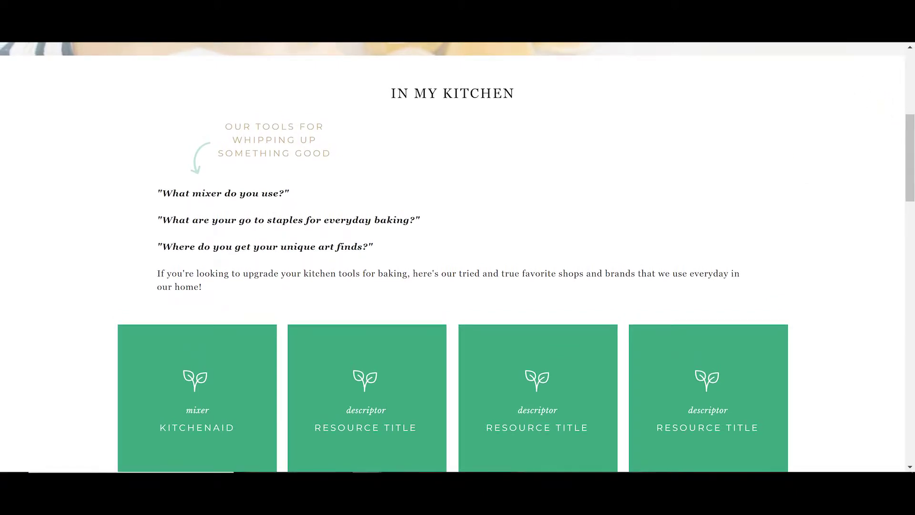
left_click_drag(907, 124, 907, 74)
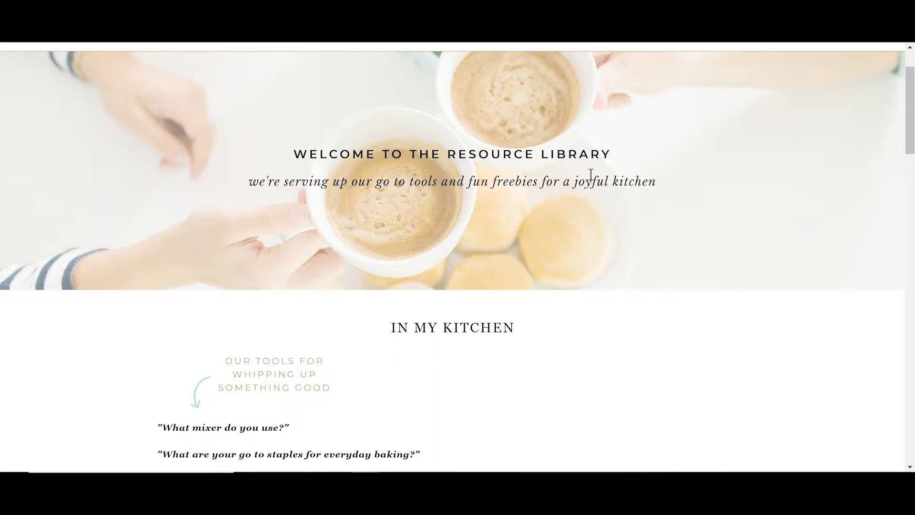
left_click(910, 77)
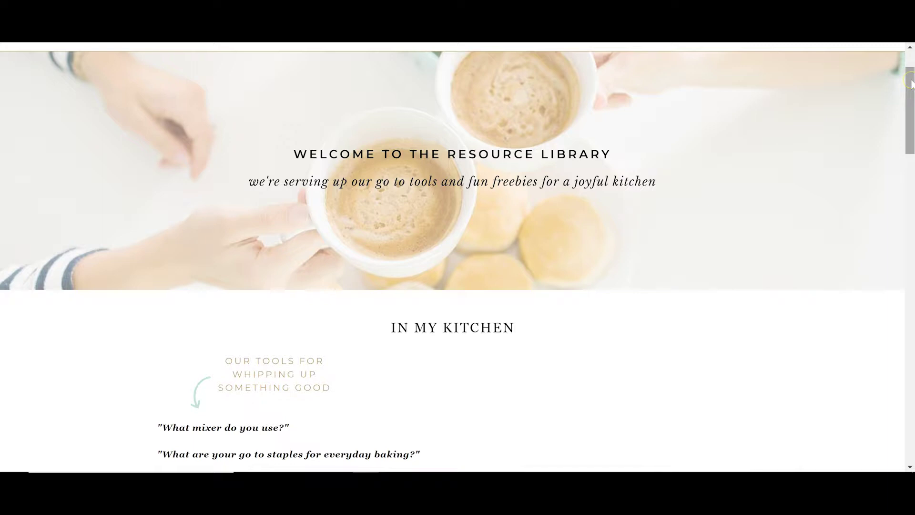
left_click_drag(911, 83, 911, 135)
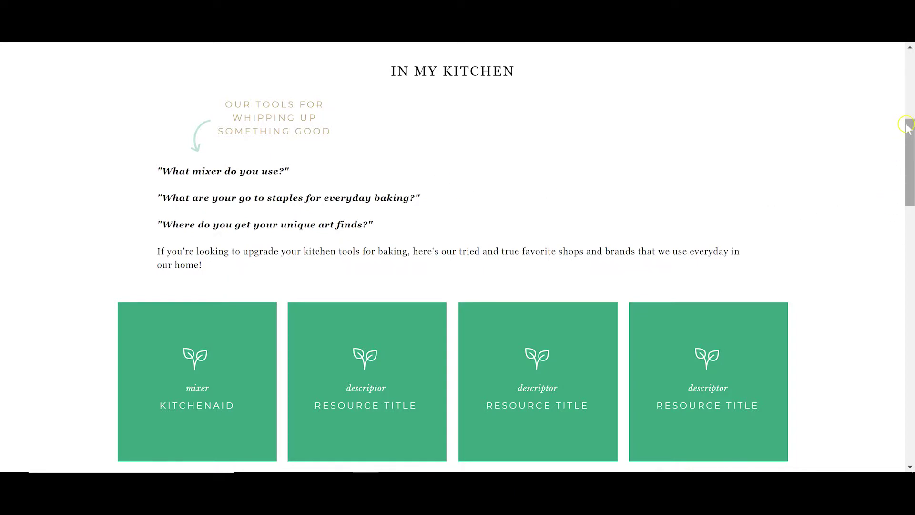
left_click_drag(907, 125, 902, 163)
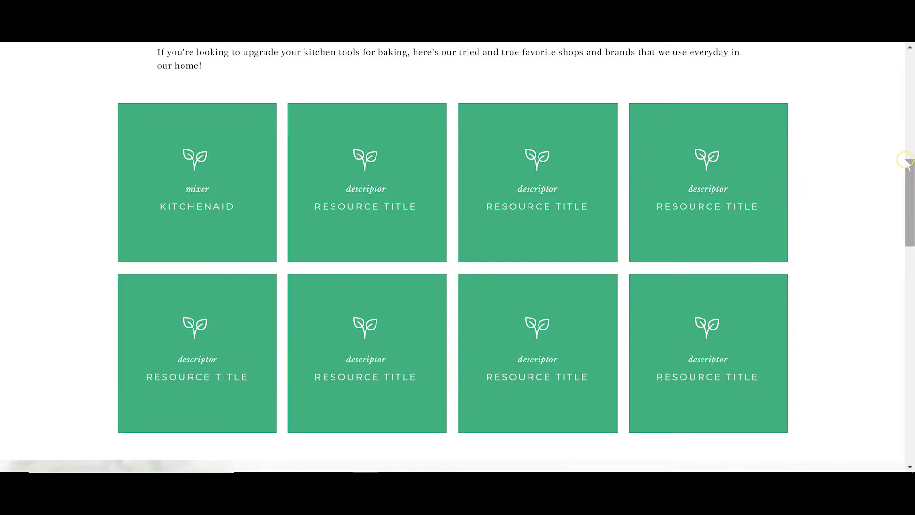
left_click_drag(905, 164, 909, 268)
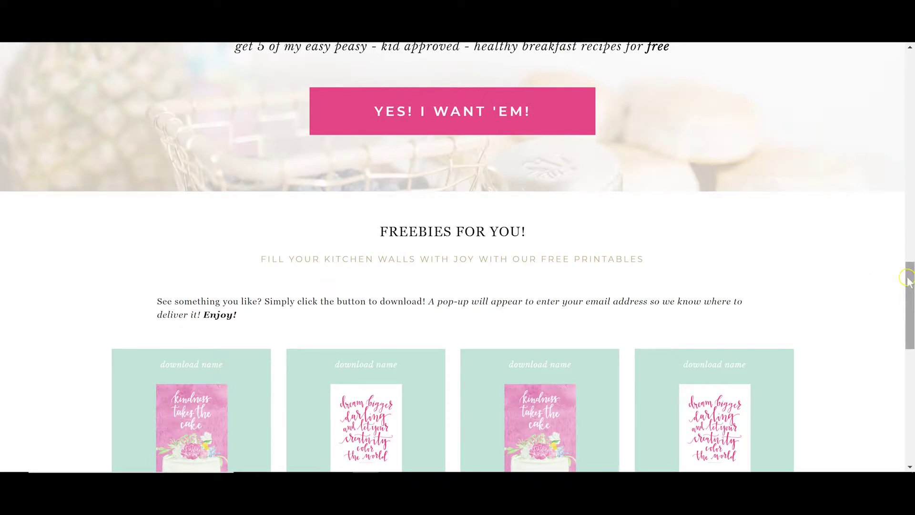
left_click_drag(907, 279, 909, 323)
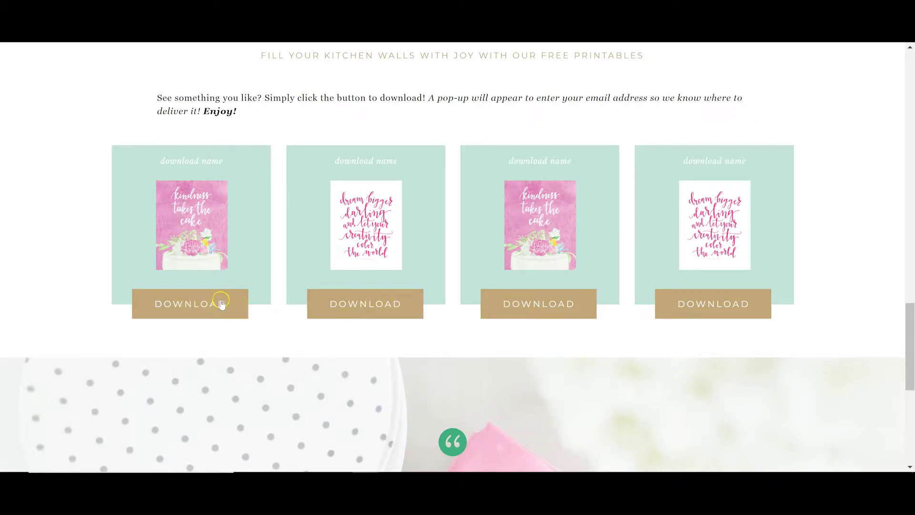
Preview the download opt-in pop-up of each of the four freebies, closing every form without filling it in.
left_click(170, 311)
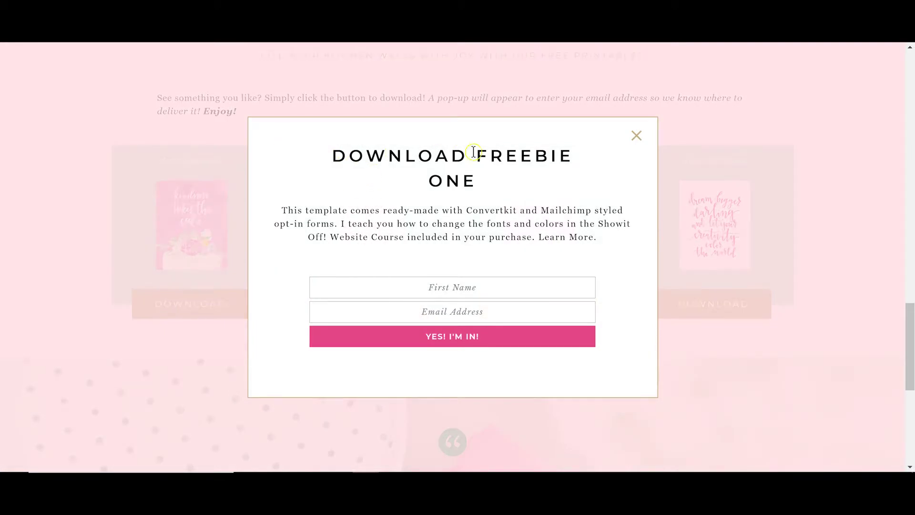
left_click(636, 133)
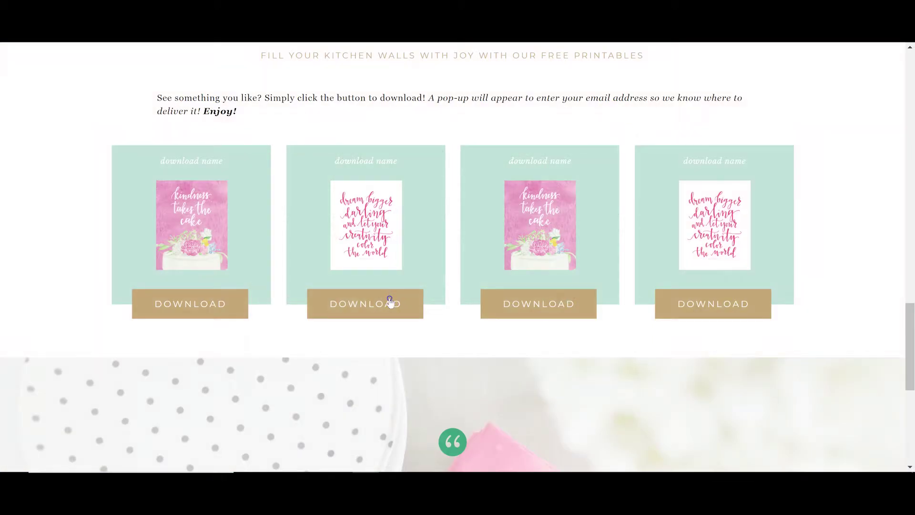
left_click(388, 303)
left_click(637, 136)
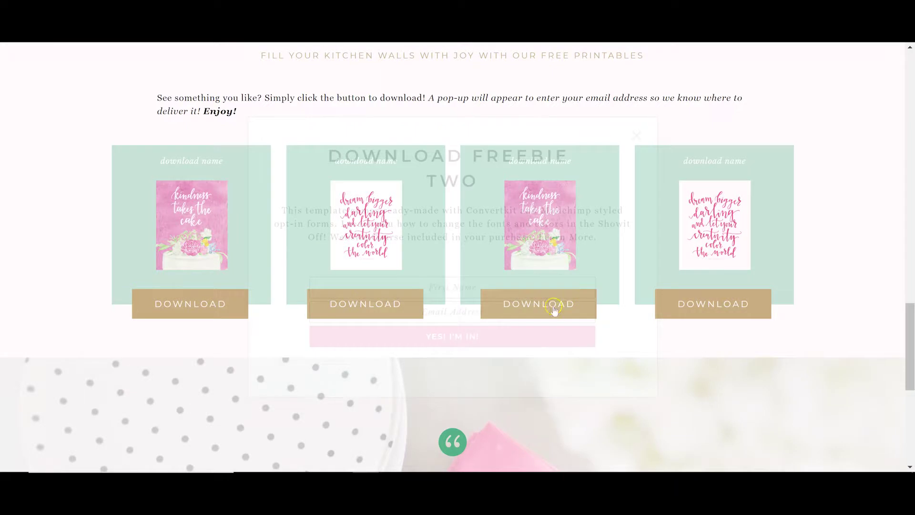
left_click(538, 303)
left_click(642, 137)
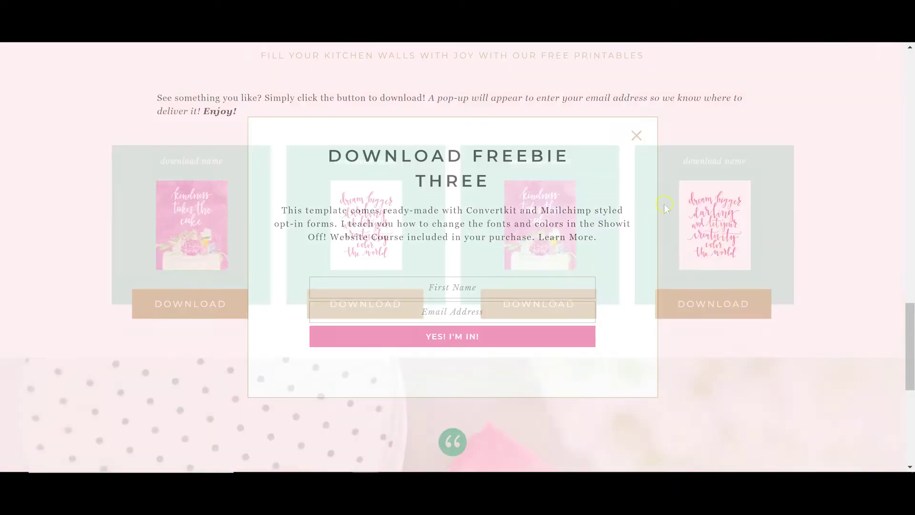
left_click(701, 305)
left_click(640, 143)
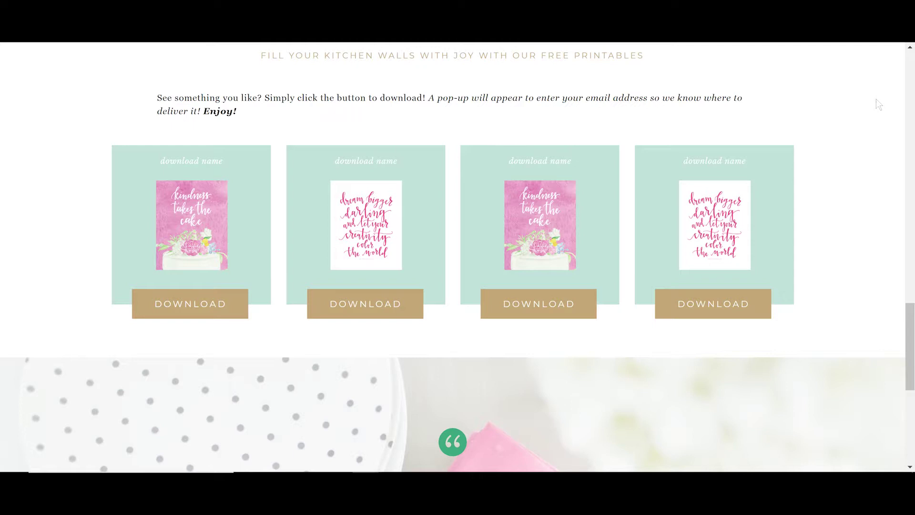
Switch to the Resource Library Template in the Showit editor and view its header and welcome banner.
left_click(876, 99)
left_click(887, 125)
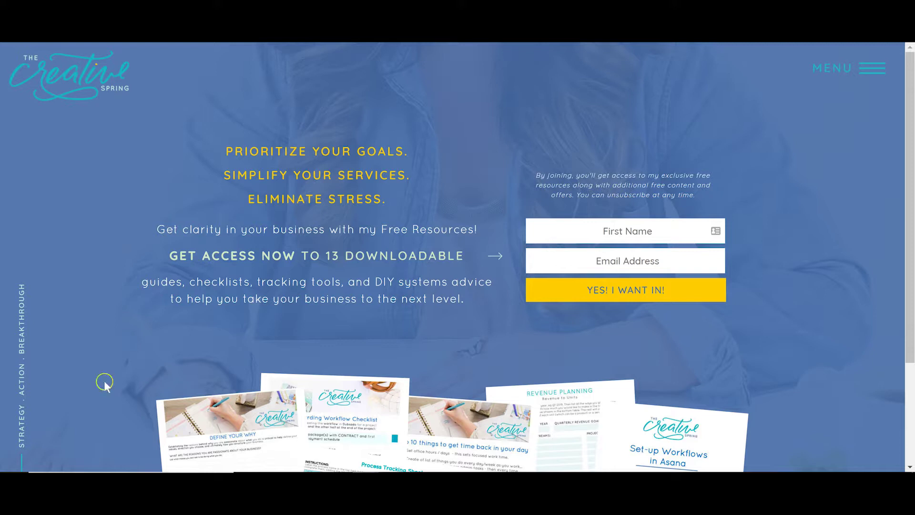
left_click(181, 153)
left_click(256, 127)
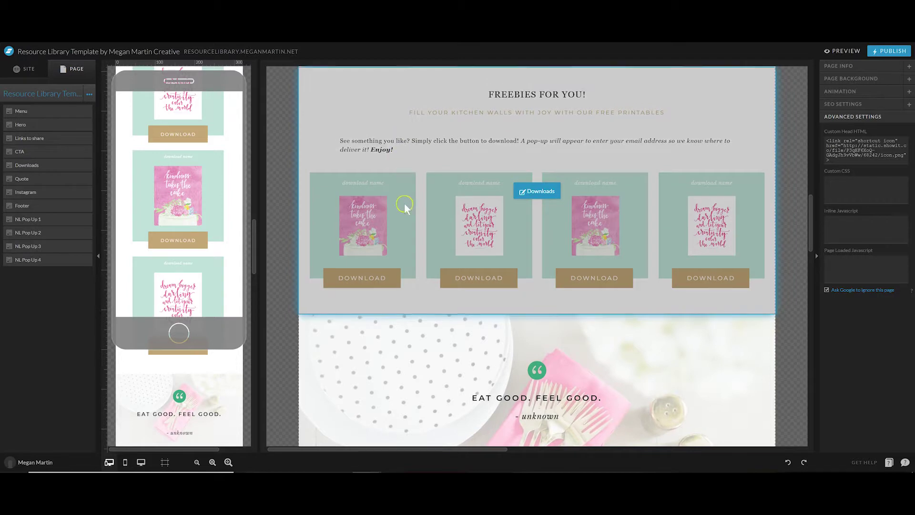
scroll(404, 205, "up", 5)
scroll(404, 205, "up", 10)
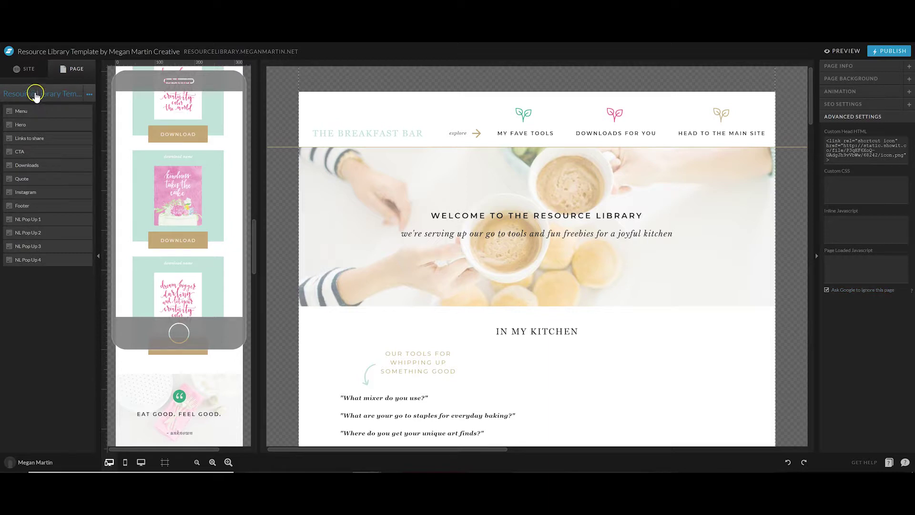
Expand the page's Menu canvas and select Icon 3 to examine its click actions.
left_click(40, 98)
left_click(31, 114)
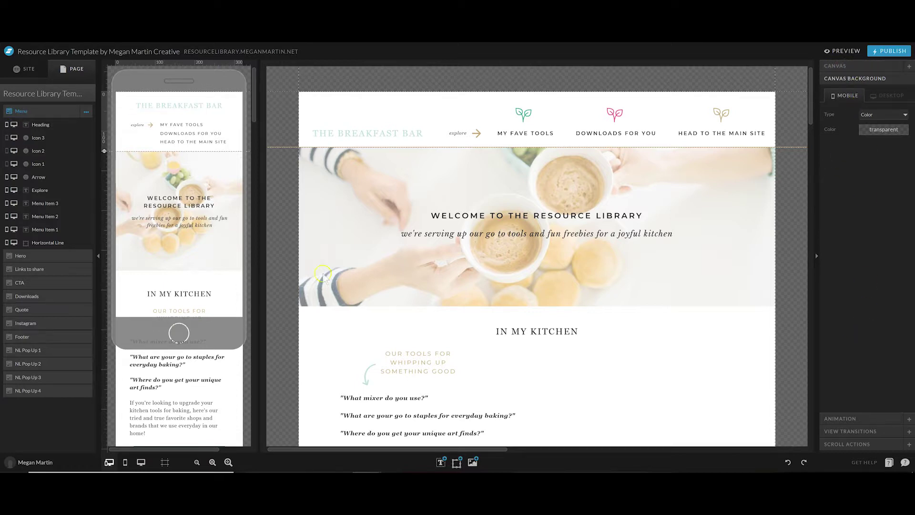
left_click(35, 143)
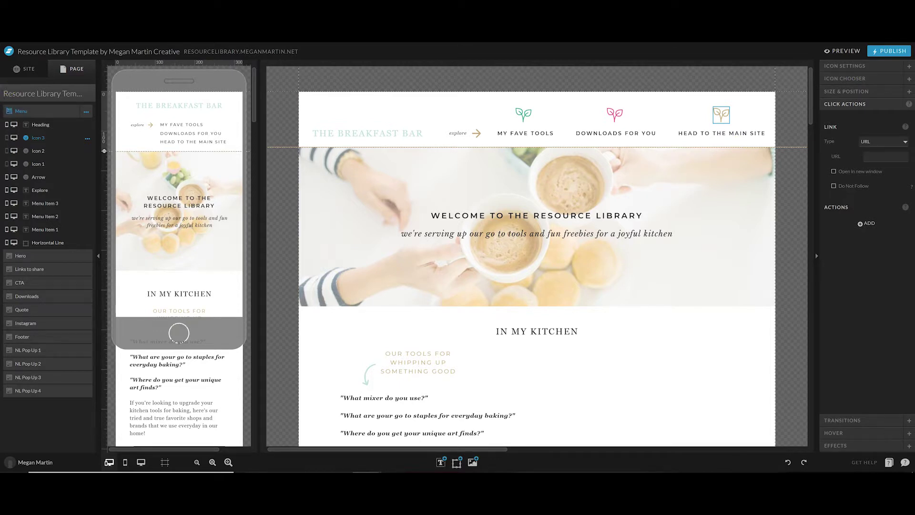
Return to the page-level advanced settings and toggle "Ask Google to ignore this page" off and back on.
left_click(20, 97)
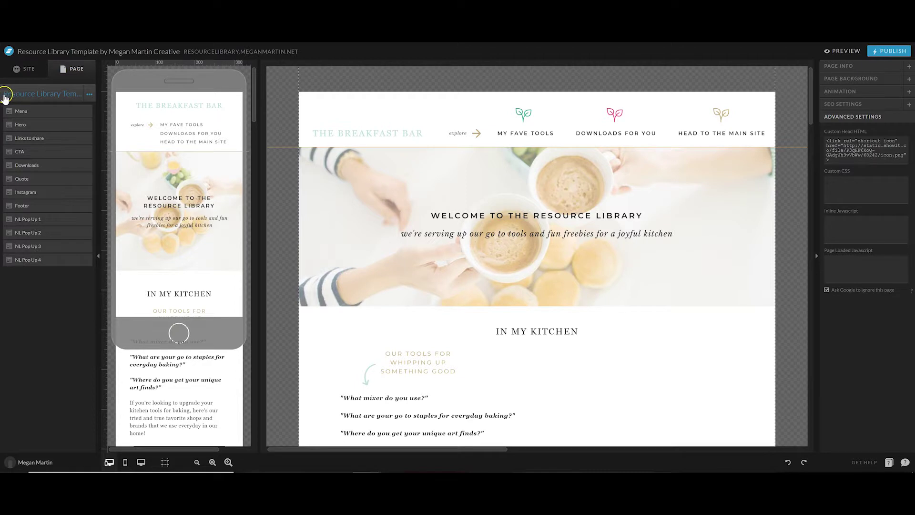
left_click(73, 94)
left_click(827, 290)
left_click(827, 290)
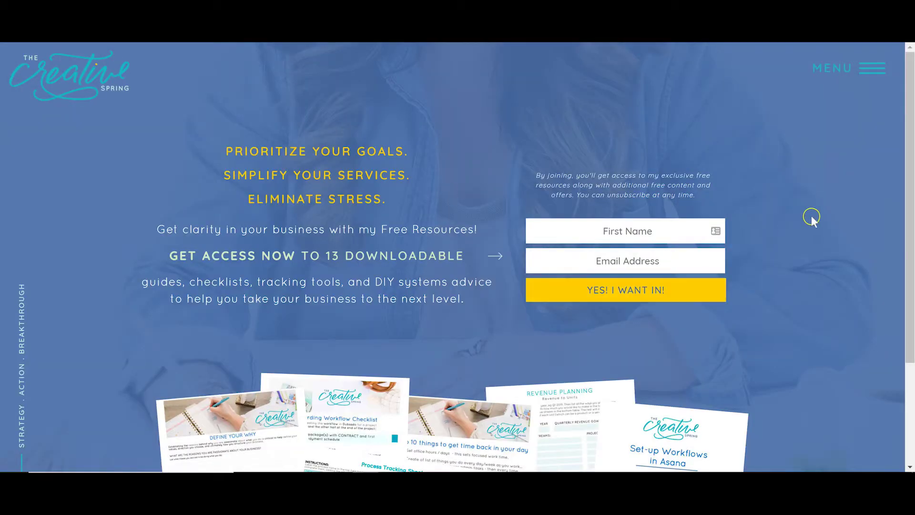
Switch to The Creative Spring's free resources opt-in page, look over its site navigation menu and close it.
left_click(872, 68)
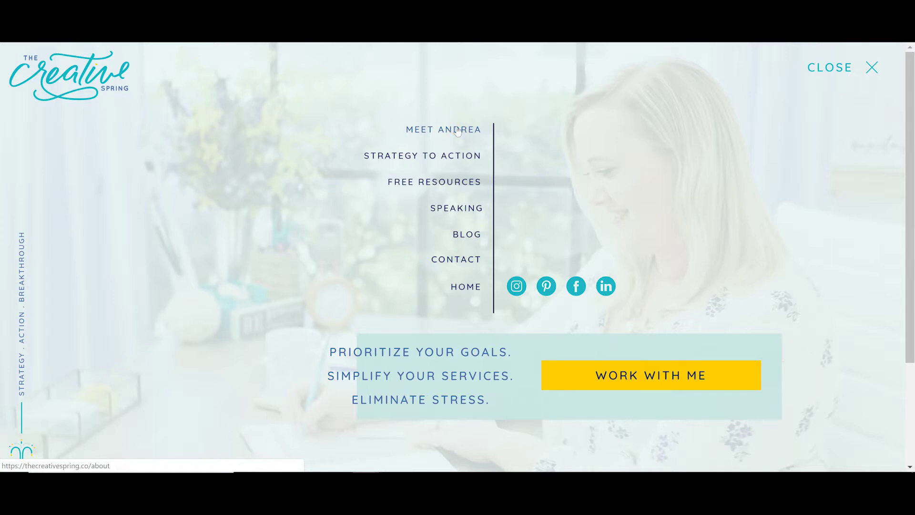
left_click(356, 61)
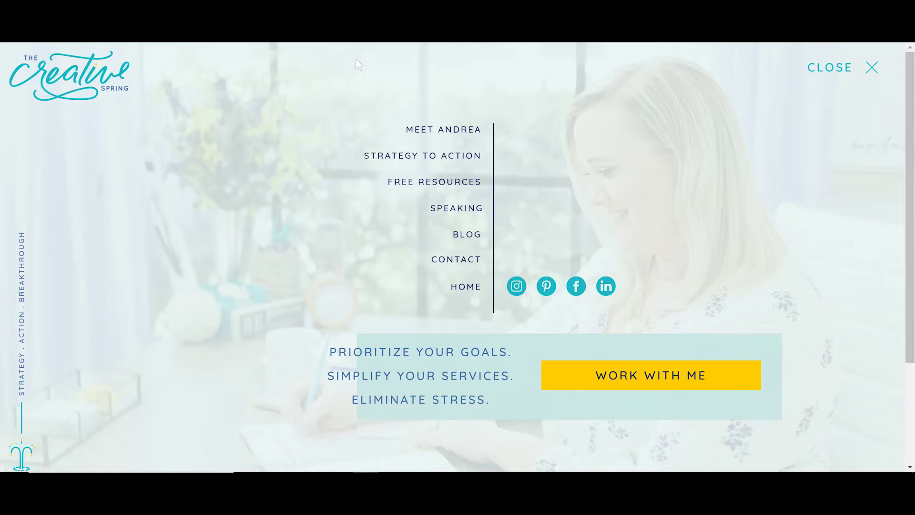
left_click(859, 133)
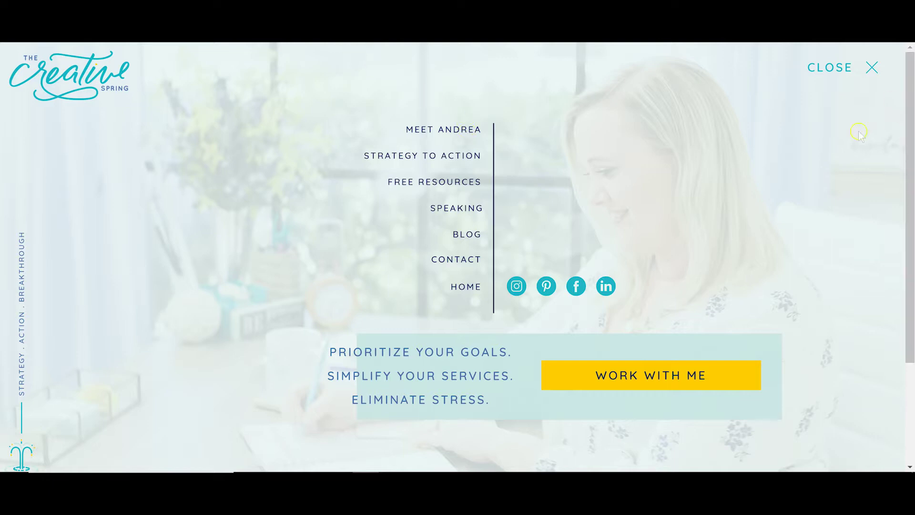
left_click(867, 70)
left_click(635, 236)
left_click(823, 228)
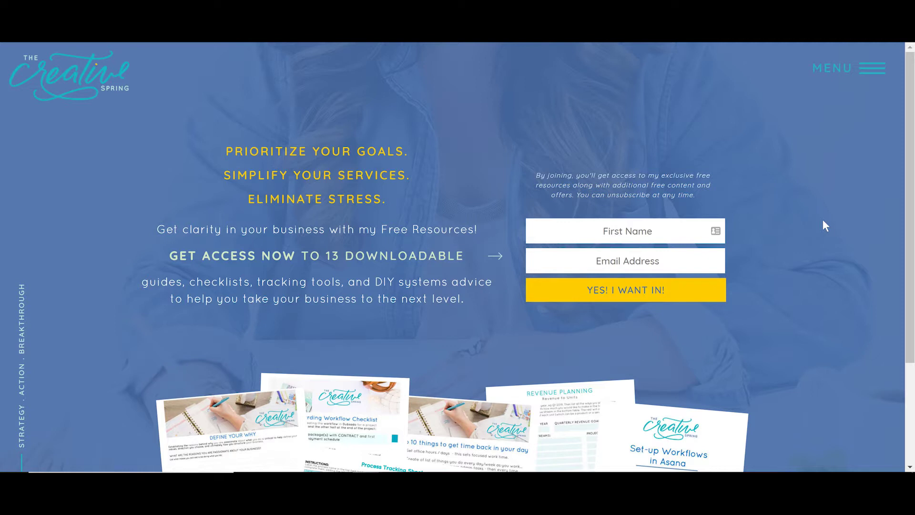
Go to The Creative Spring's Resource Library page and view its first downloadable resources.
left_click(795, 179)
left_click(714, 102)
left_click(910, 60)
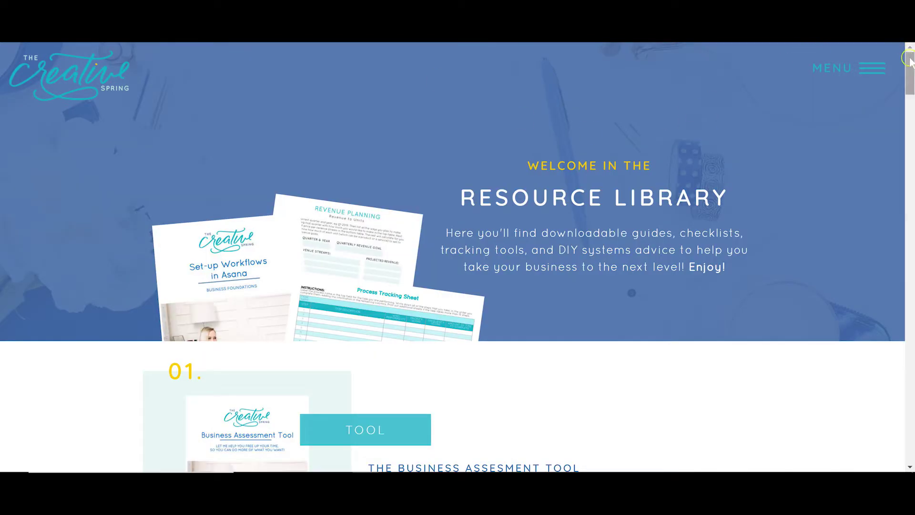
left_click_drag(910, 60, 910, 91)
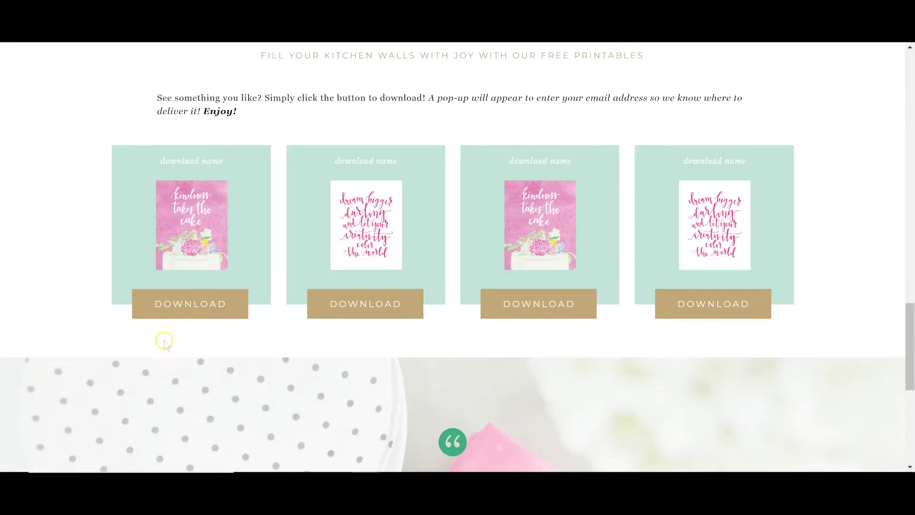
Compare the template's Freebie One opt-in pop-up with the Business Assessment Tool download in The Creative Spring's library.
left_click(188, 306)
left_click(638, 137)
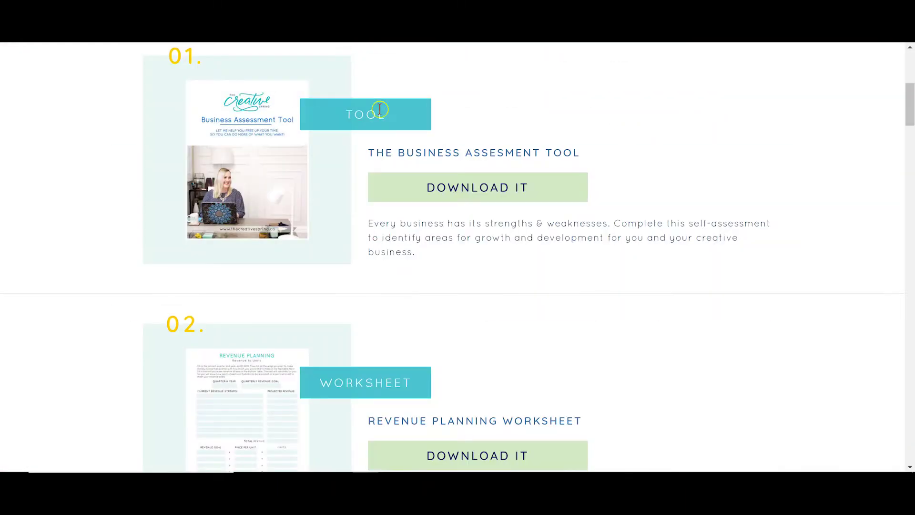
left_click(429, 190)
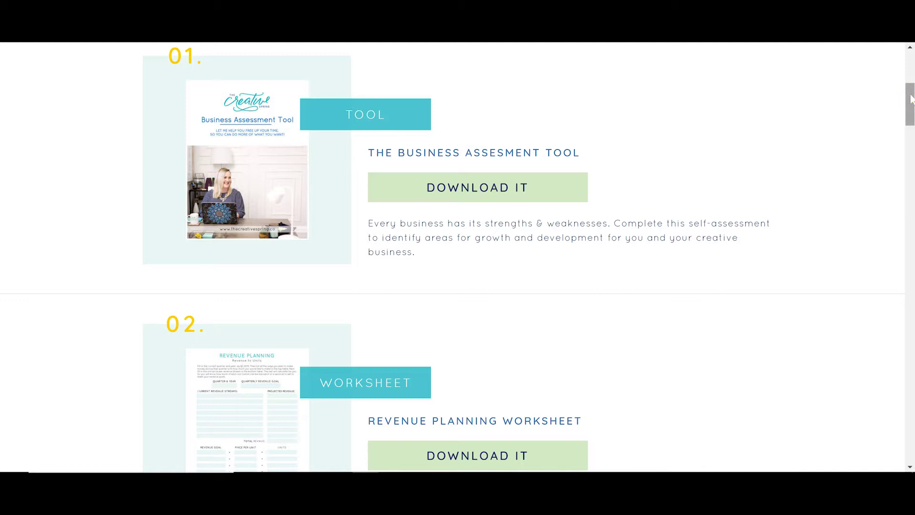
Look over The Creative Spring's library introduction, then reopen and close the template's "Download Freebie One" pop-up.
scroll(910, 96, "up", 3)
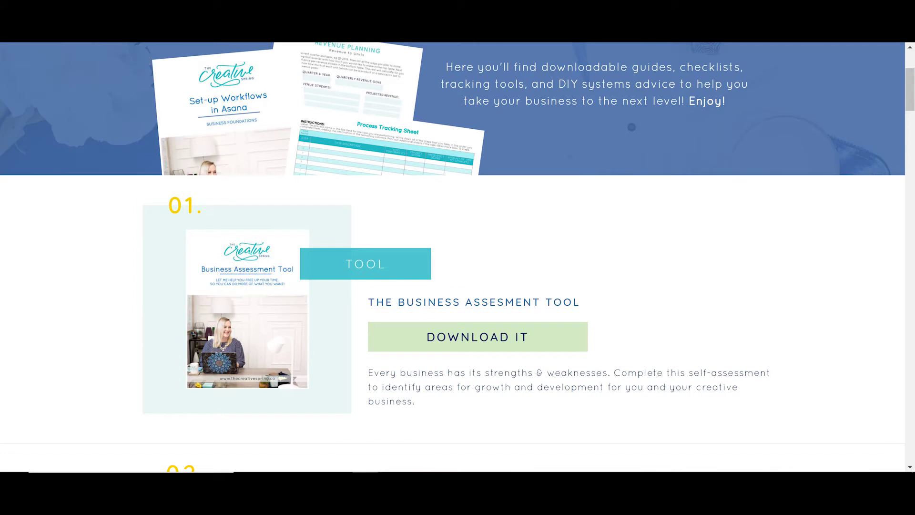
scroll(776, 198, "up", 2)
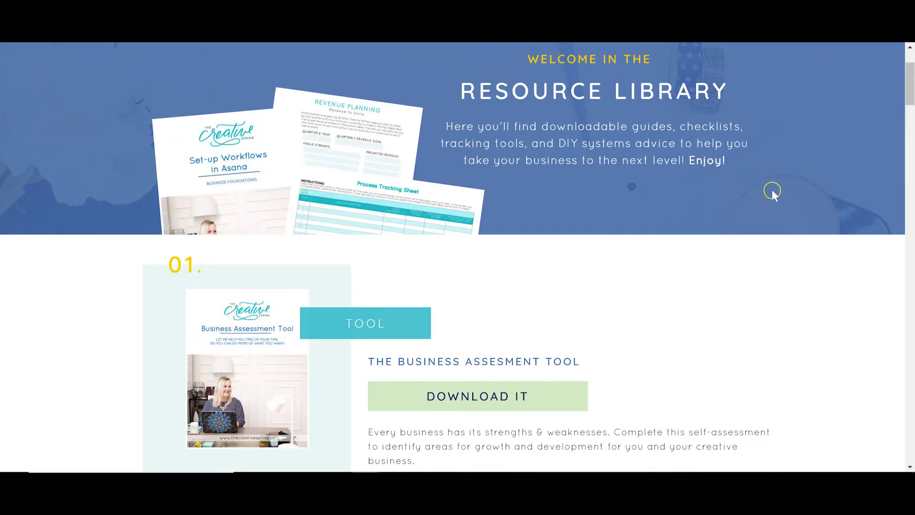
scroll(772, 190, "down", 3)
scroll(782, 198, "up", 4)
scroll(785, 197, "up", 1)
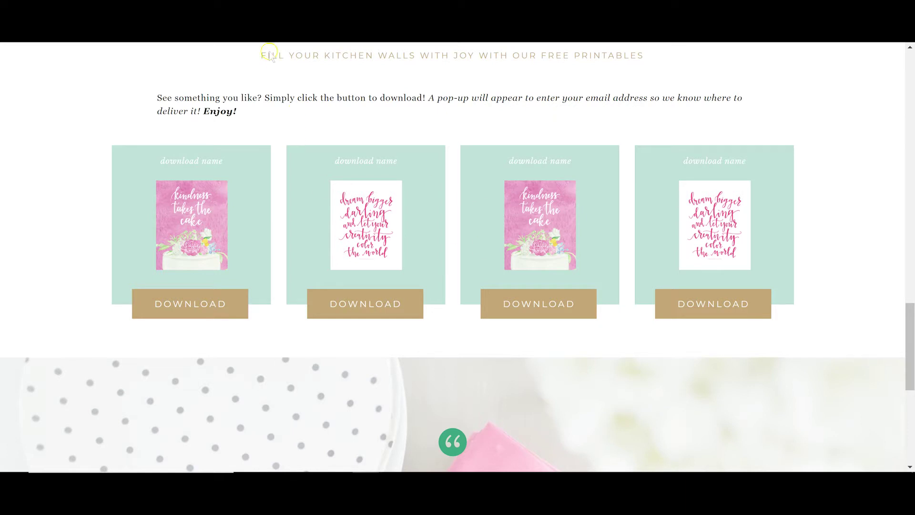
left_click(176, 309)
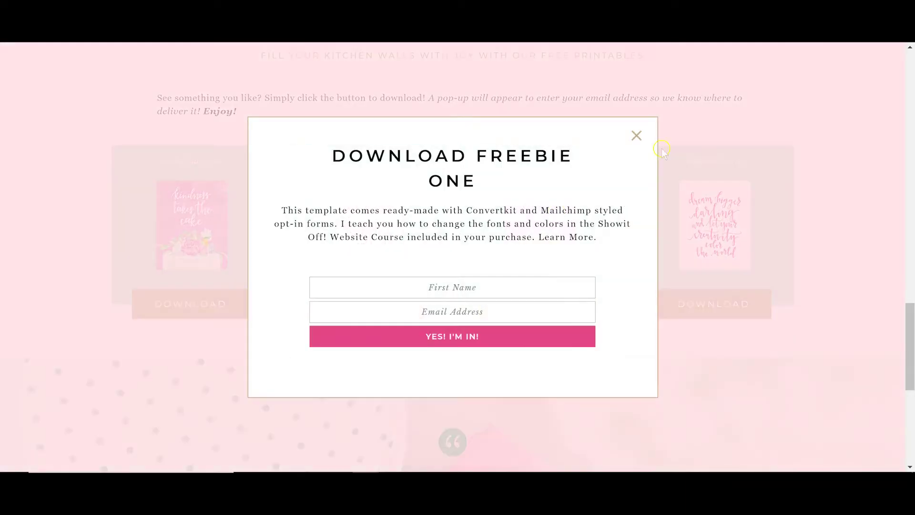
left_click(638, 136)
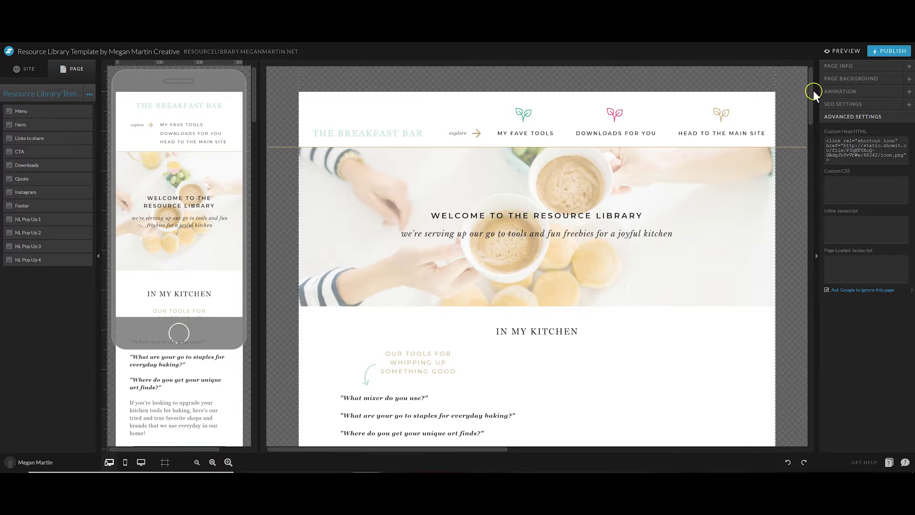
Select the first freebie's Download text in the template's Downloads canvas in Showit and examine its click actions.
left_click_drag(811, 74, 820, 205)
left_click(401, 270)
left_click(355, 253)
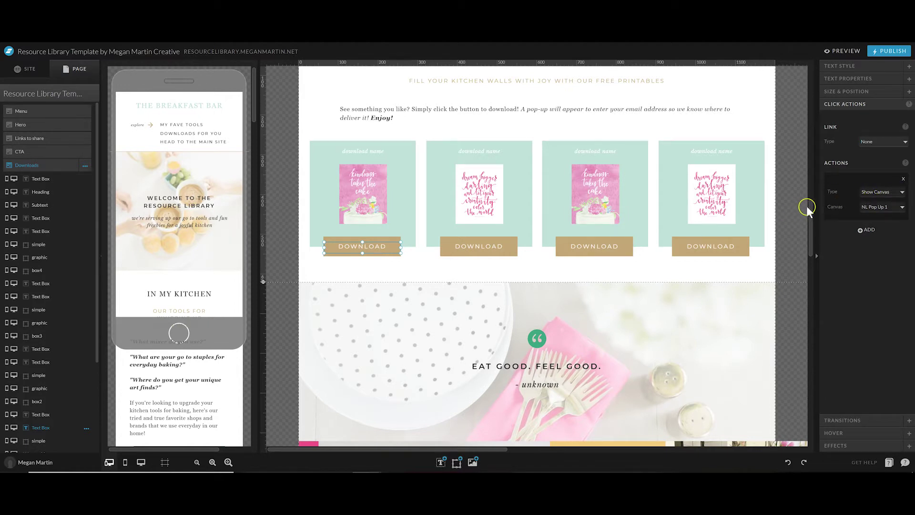
scroll(812, 211, "down", 1)
left_click_drag(811, 211, 797, 247)
left_click(699, 205)
scroll(791, 205, "up", 10)
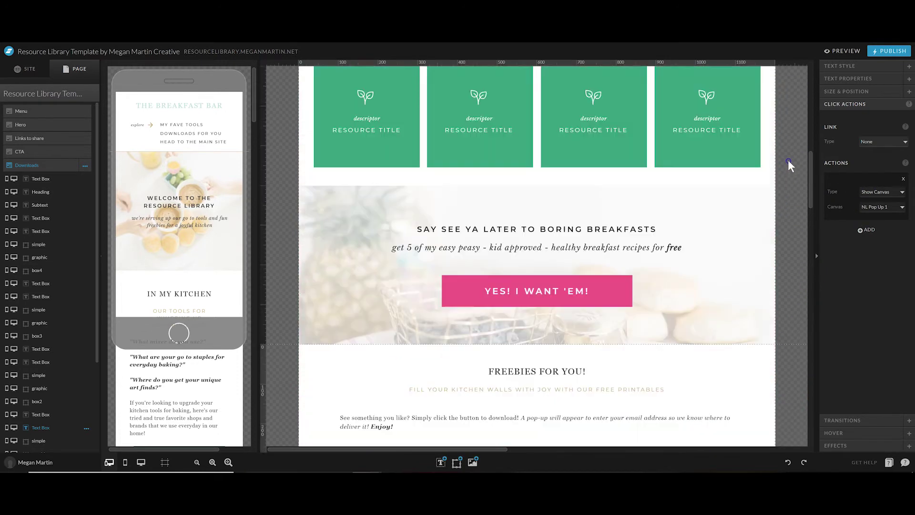
scroll(789, 163, "down", 5)
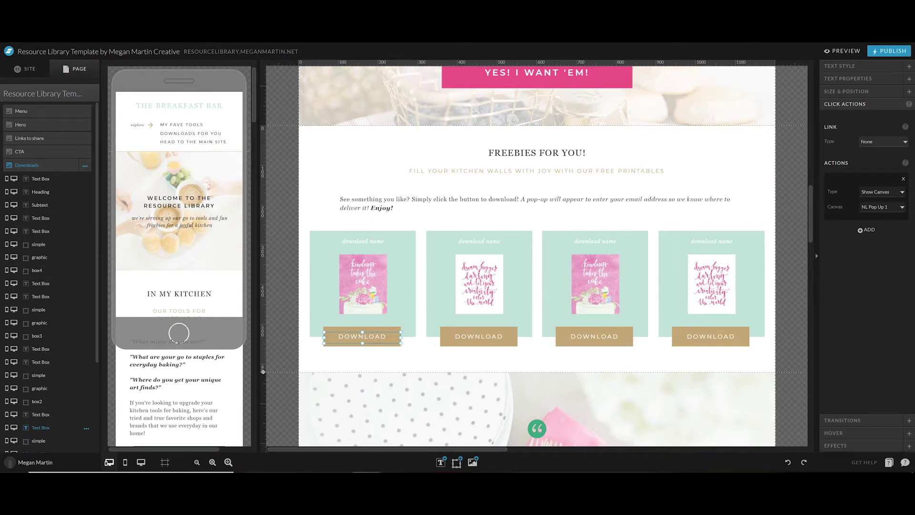
Remove the Show Canvas action from the first freebie's Download text and set its link type to URL.
left_click(904, 180)
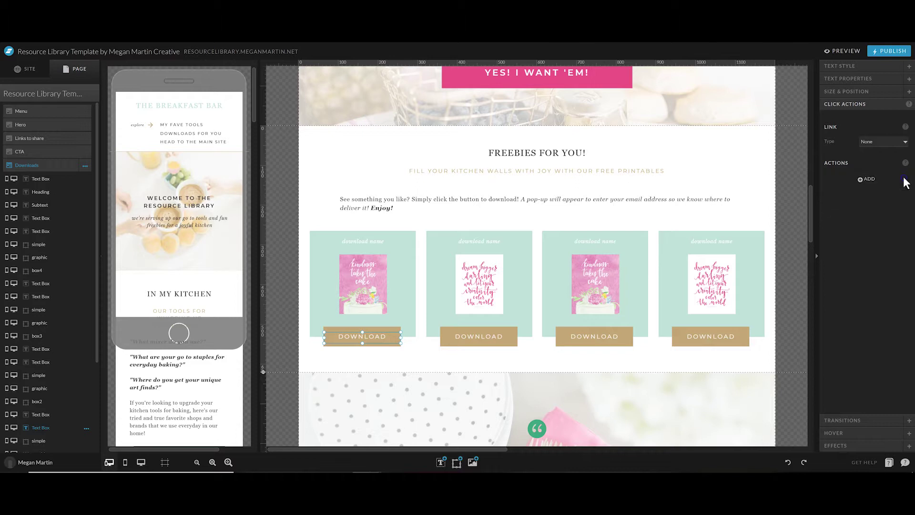
left_click(886, 142)
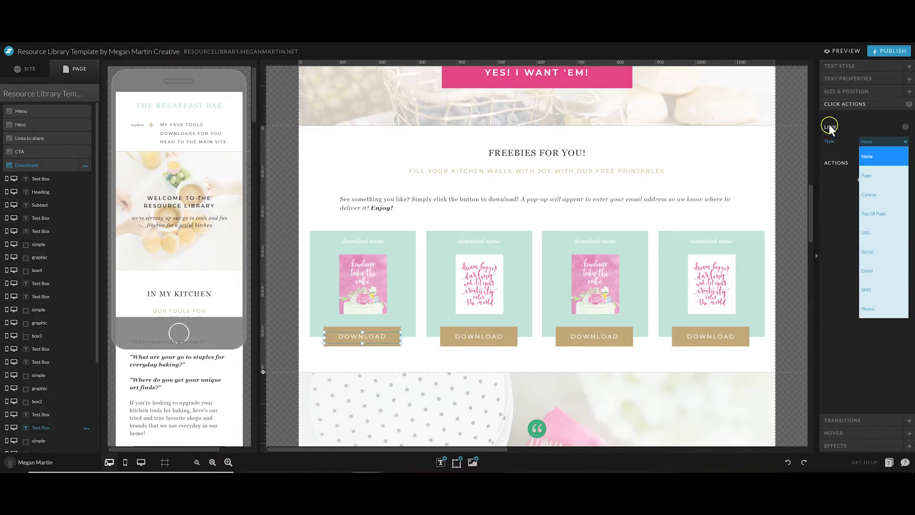
left_click(874, 237)
left_click(878, 156)
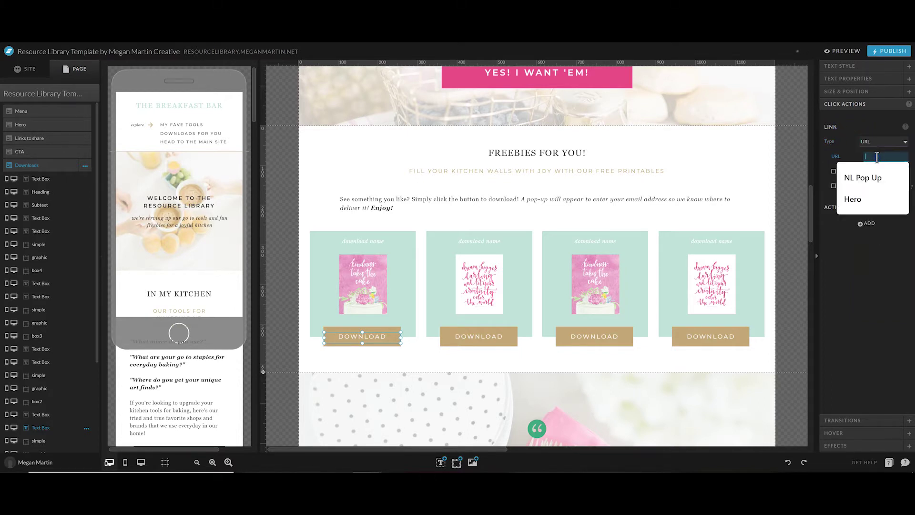
left_click(844, 150)
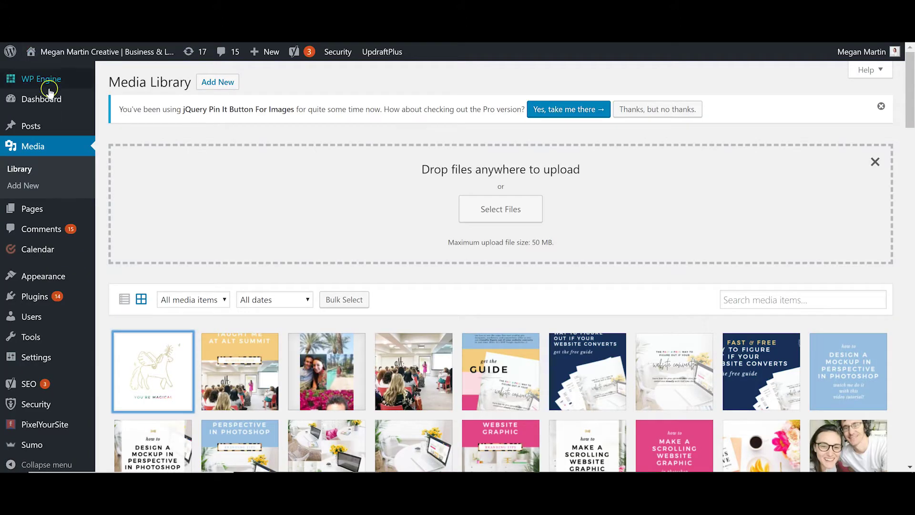
Switch to the WordPress site's admin dashboard and open its Media Library.
left_click(41, 102)
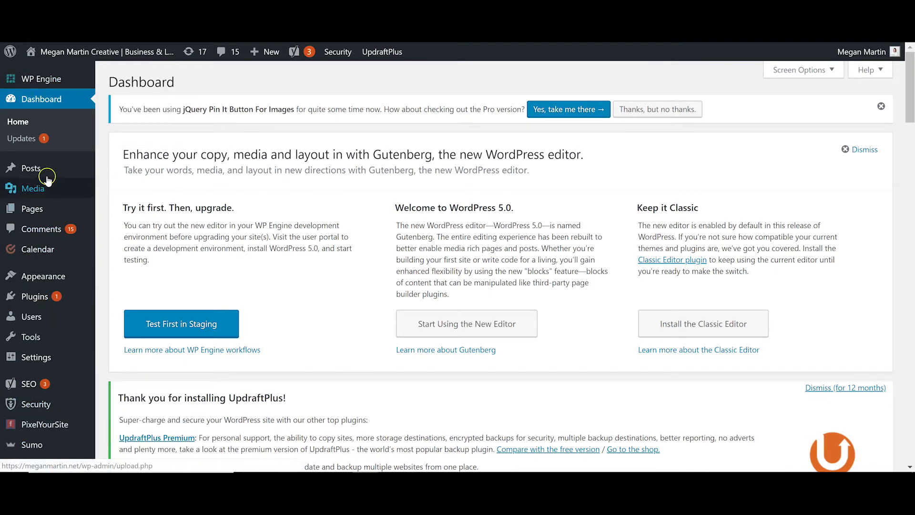
mouse_move(40, 173)
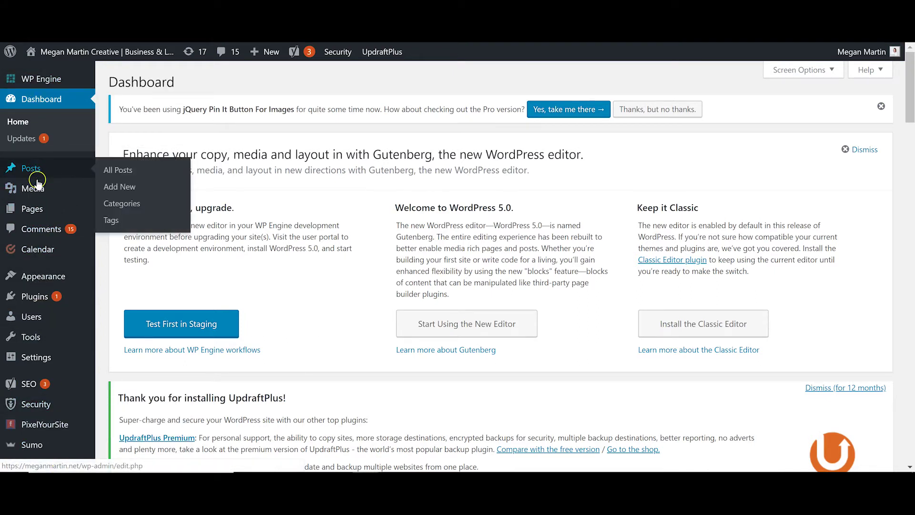
mouse_move(33, 193)
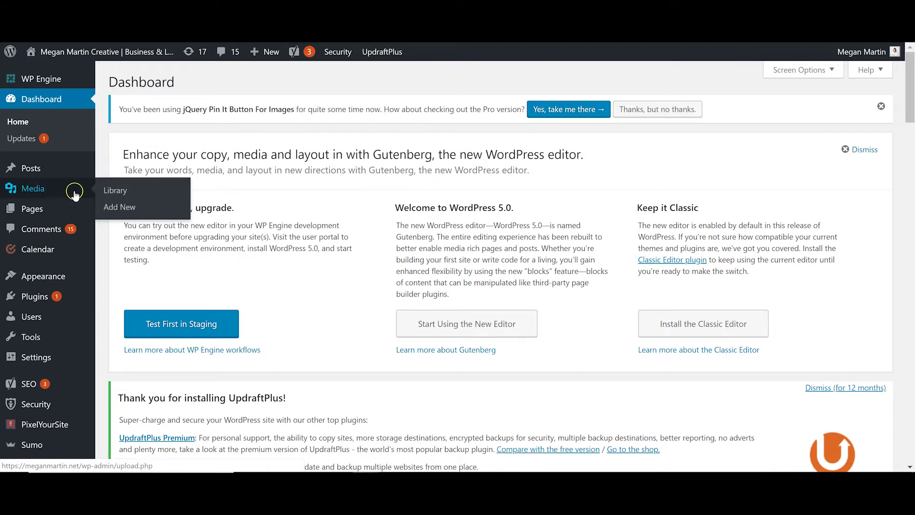
left_click(115, 192)
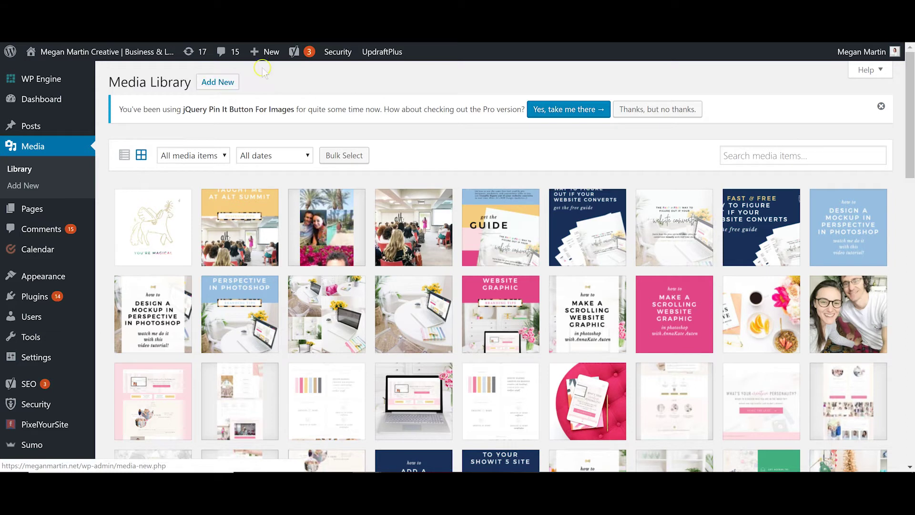
Upload the Client Experience First 10 Things Checklist PDF from the Client Experience Checklist folder in Shared Documents to the Media Library.
left_click(201, 88)
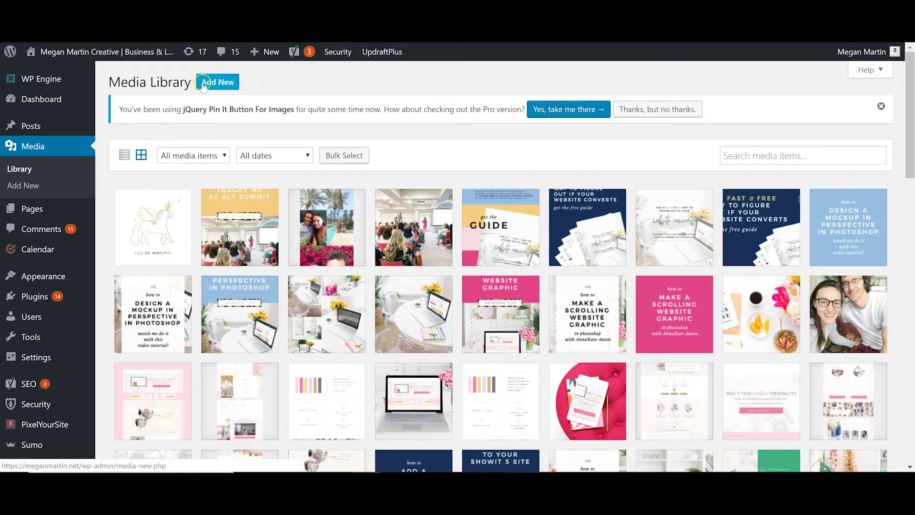
left_click(221, 85)
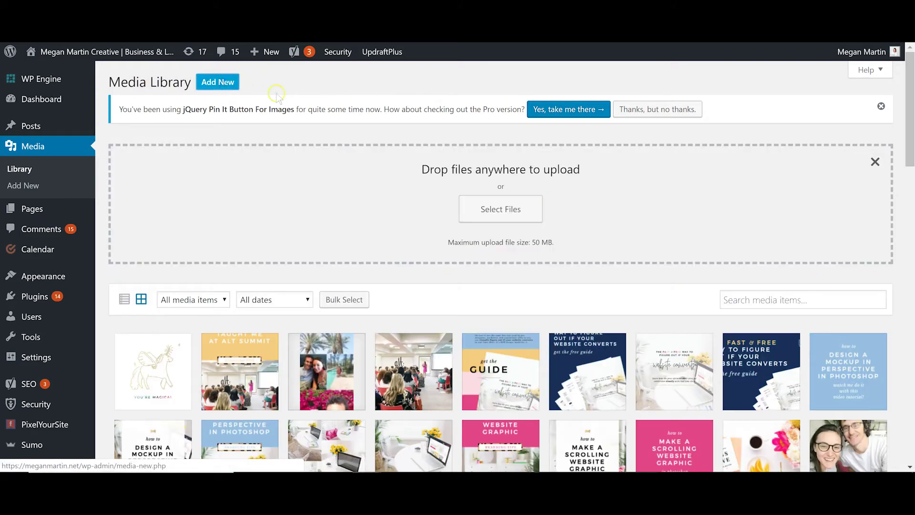
left_click(409, 173)
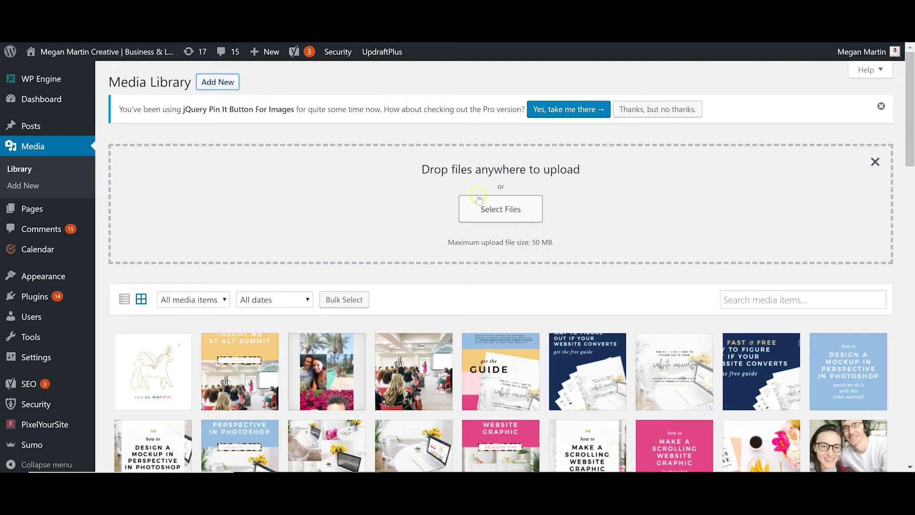
left_click(487, 208)
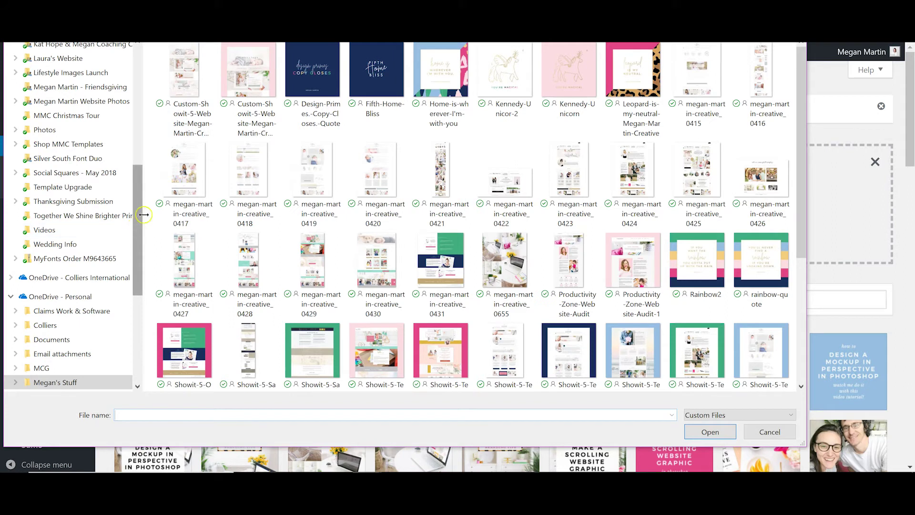
scroll(142, 214, "up", 7)
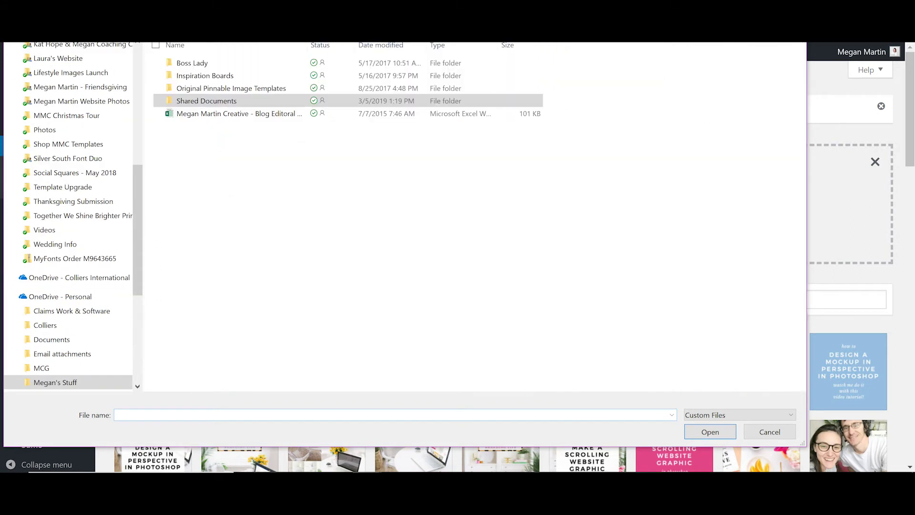
double_click(215, 102)
double_click(194, 63)
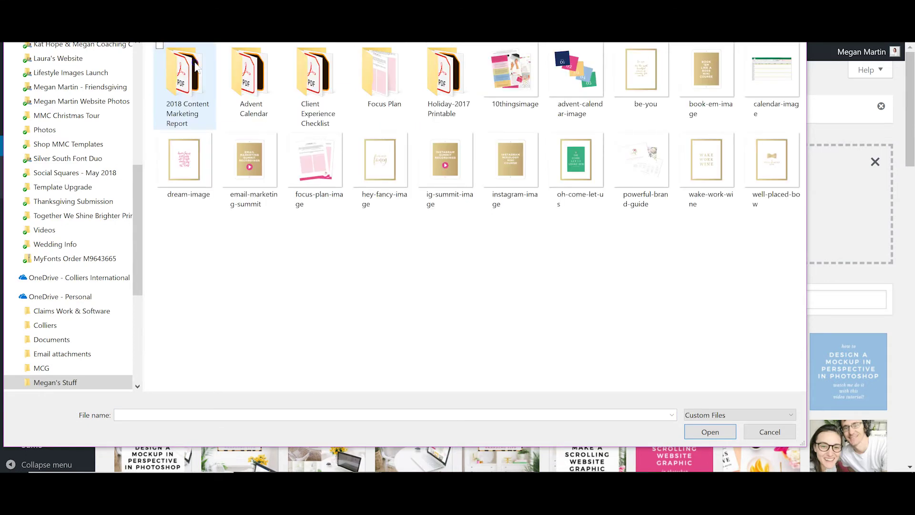
double_click(309, 92)
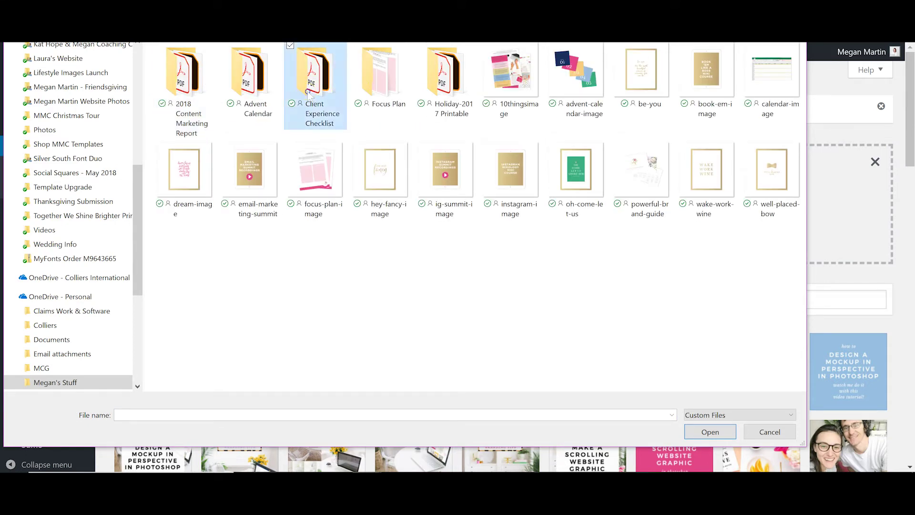
left_click(186, 63)
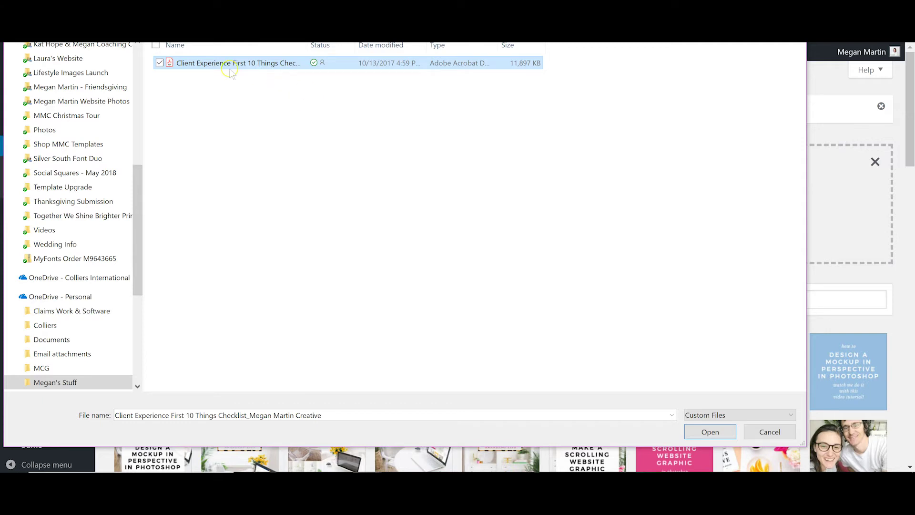
left_click(708, 432)
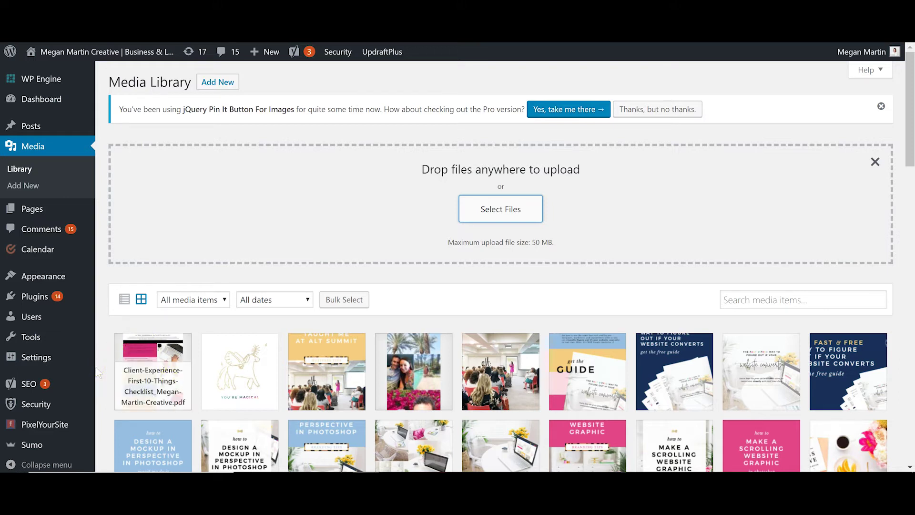
Copy the file URL from the uploaded checklist PDF's attachment details, then close the details.
left_click(127, 357)
left_click(155, 358)
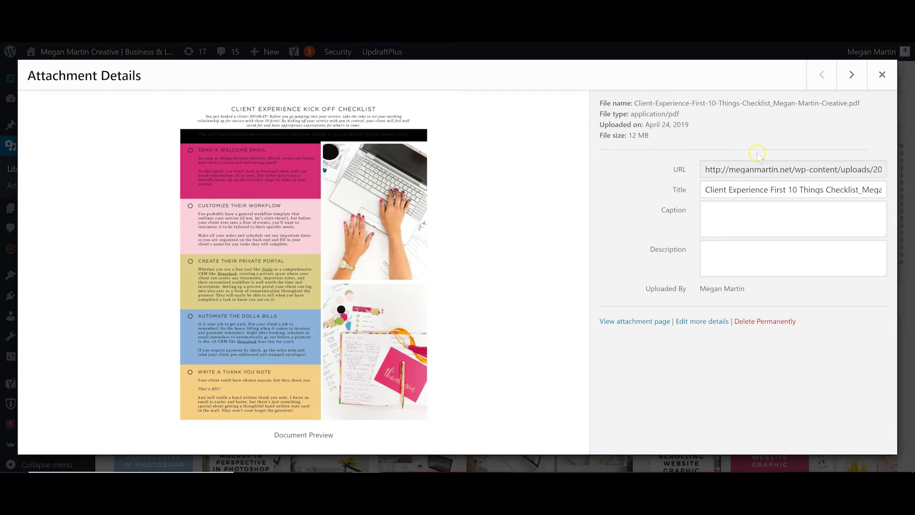
left_click(733, 189)
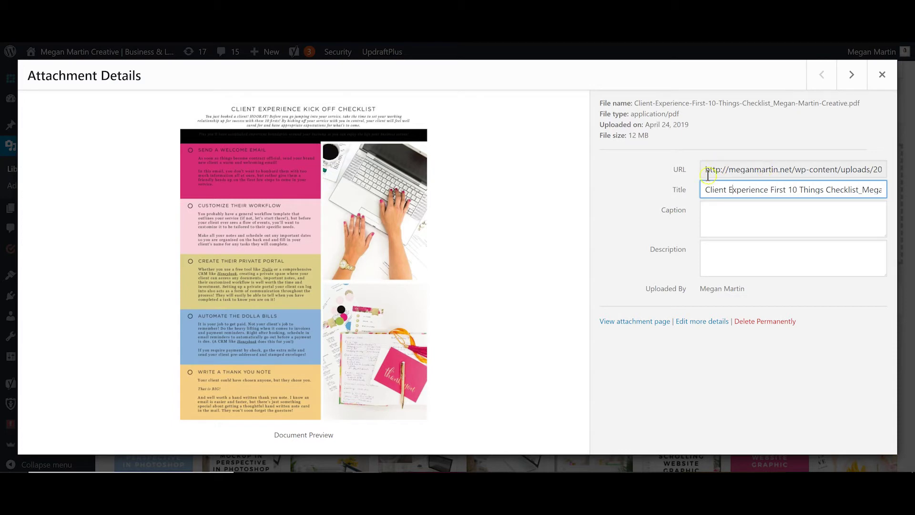
left_click(720, 164)
right_click(720, 164)
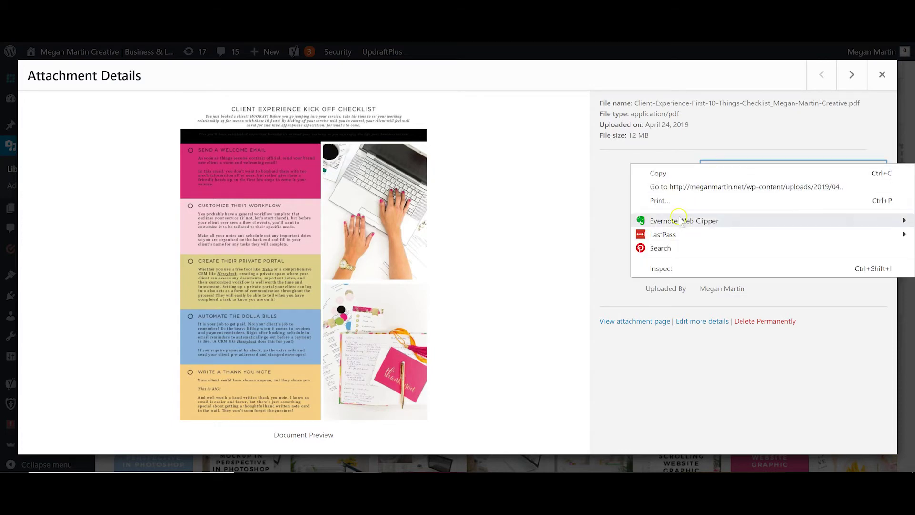
left_click(672, 176)
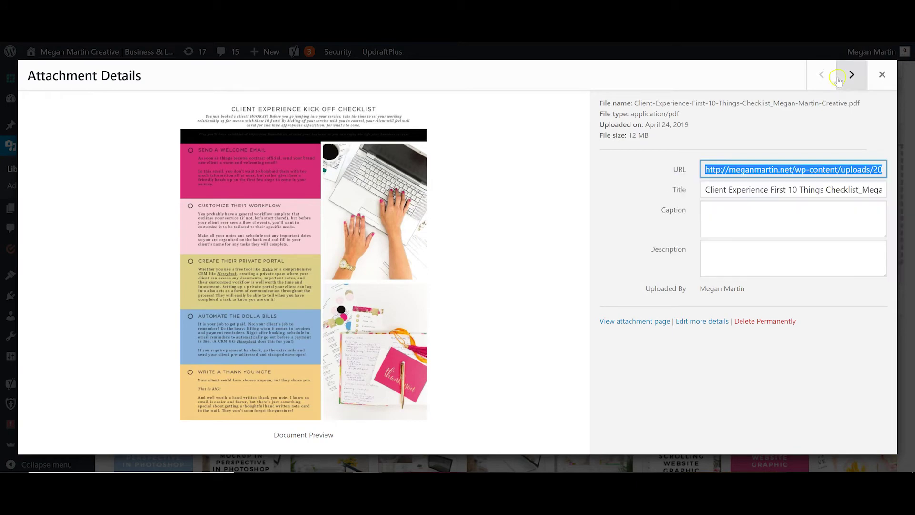
left_click(883, 74)
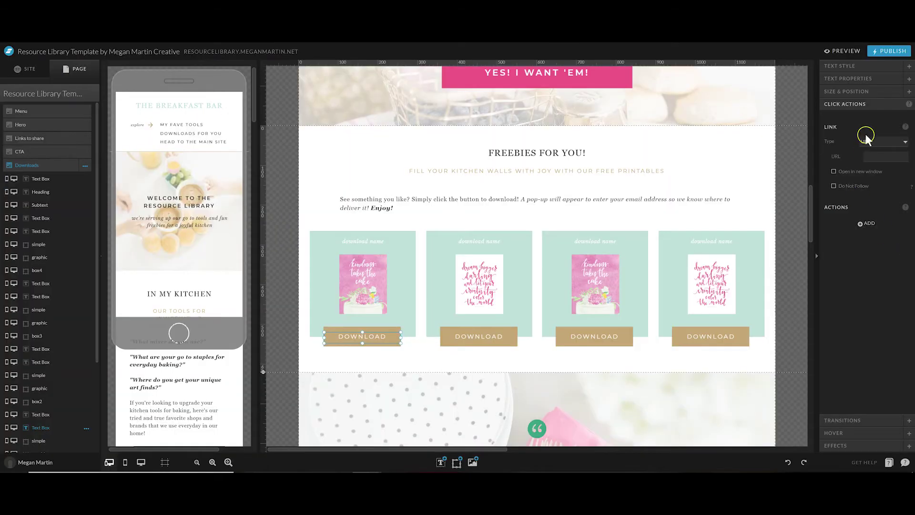
Back in Showit, paste the copied PDF address as the Download text's link URL and set it to open in a new window.
left_click(876, 157)
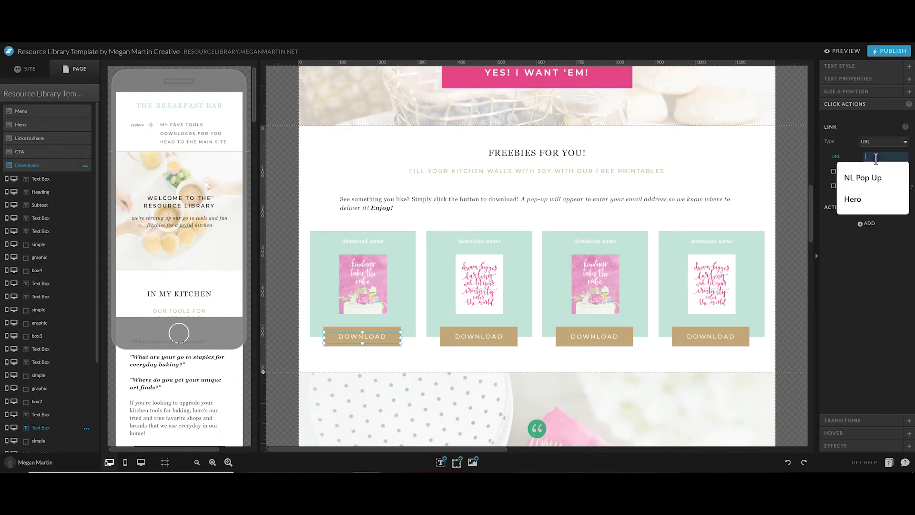
key("ctrl+v")
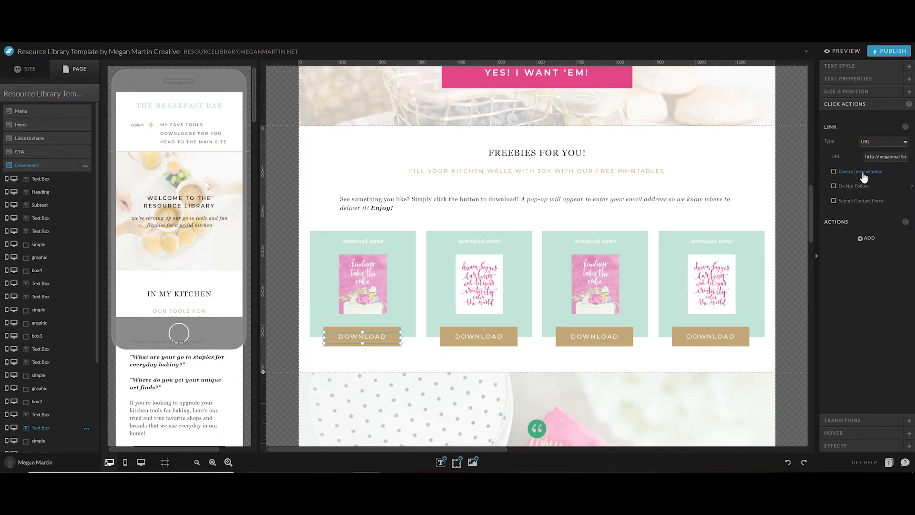
left_click(834, 172)
left_click(861, 292)
left_click(866, 287)
Preview the resource library page and open the preview address in its own browser tab.
left_click(840, 51)
left_click(838, 52)
left_click(836, 53)
left_click(843, 52)
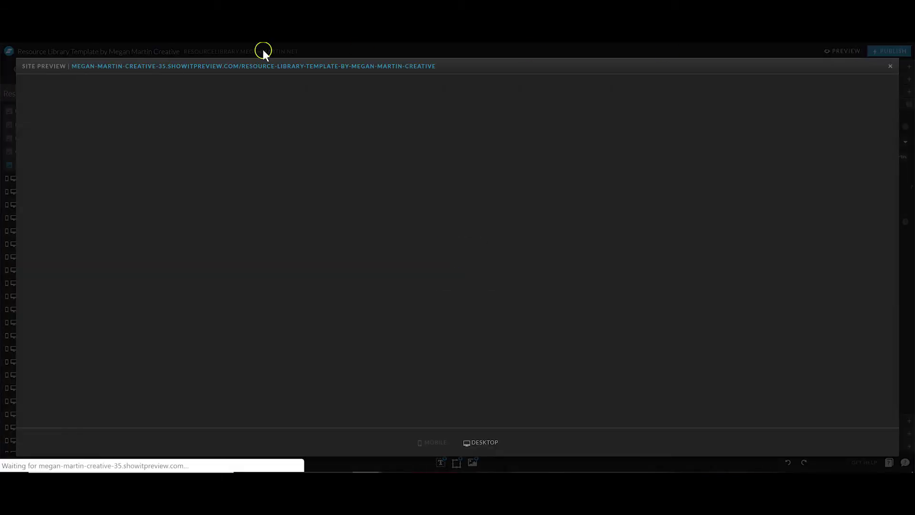
left_click(247, 66)
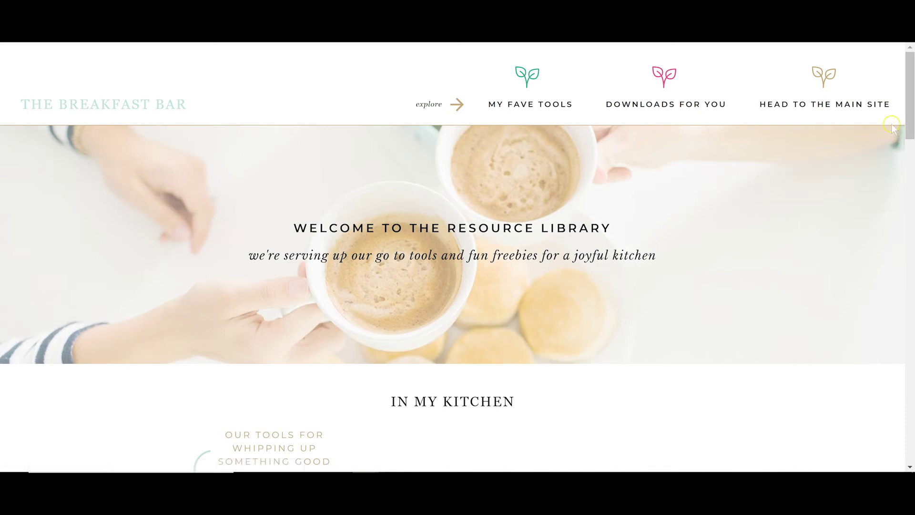
Test the first freebie's Download button in the preview and download the checklist PDF it opens.
scroll(457, 257, "down", 15)
scroll(194, 254, "down", 10)
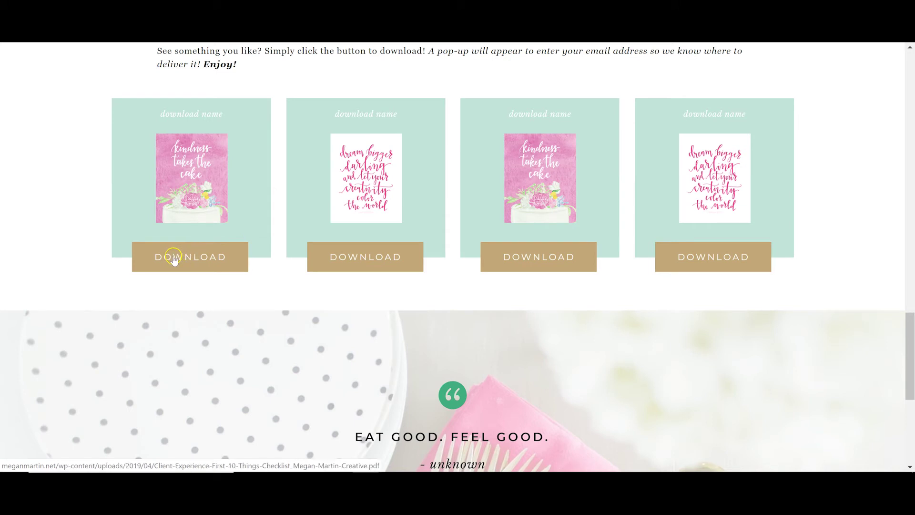
left_click(173, 258)
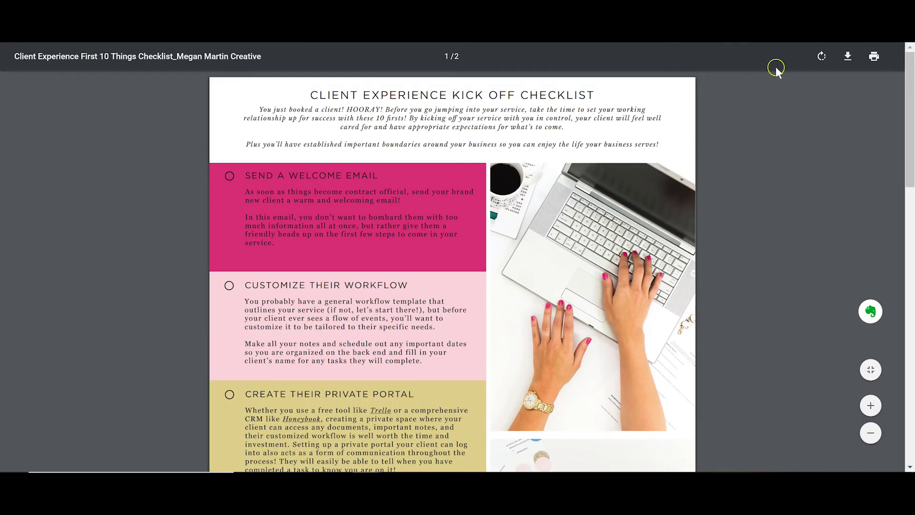
left_click(851, 53)
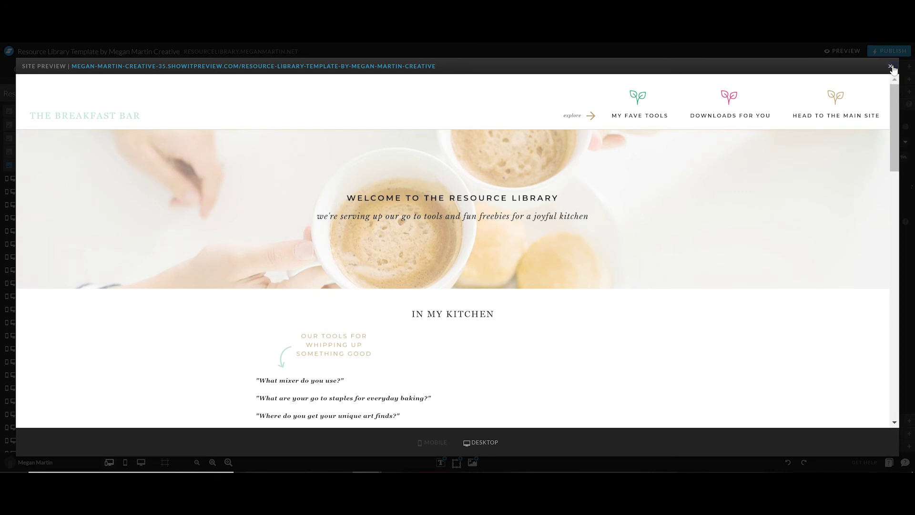
Close the site preview and return to the Downloads canvas in the Showit editor.
left_click(892, 67)
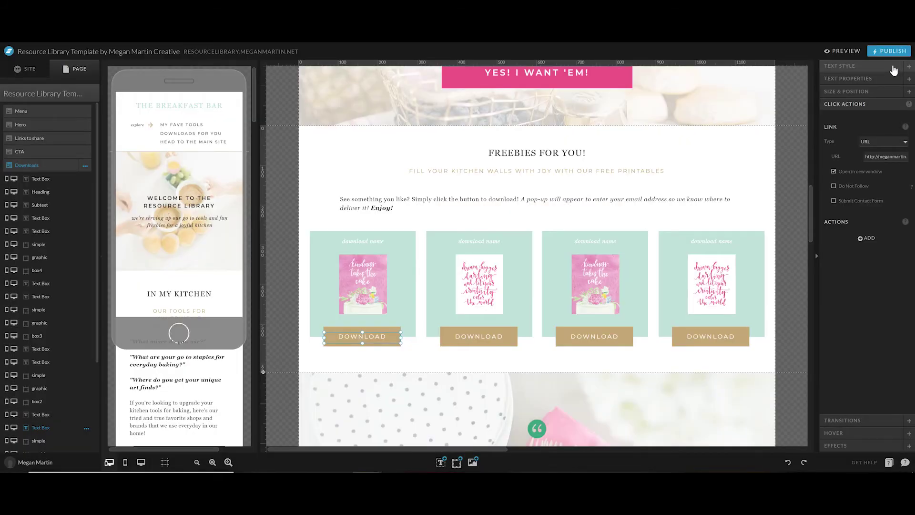
left_click(895, 51)
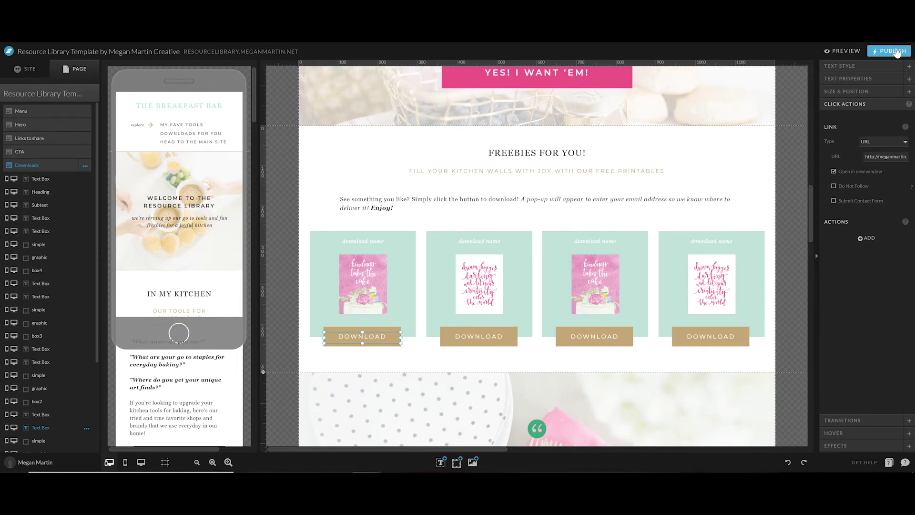
left_click(883, 50)
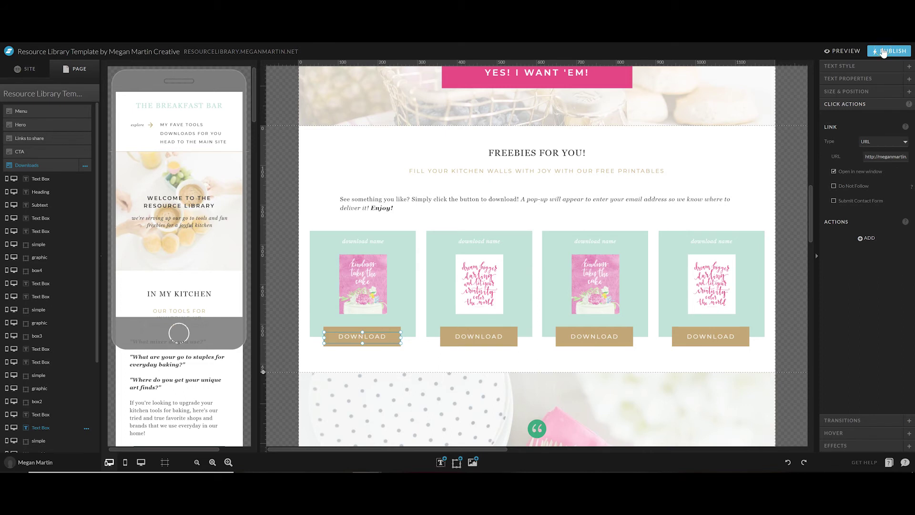